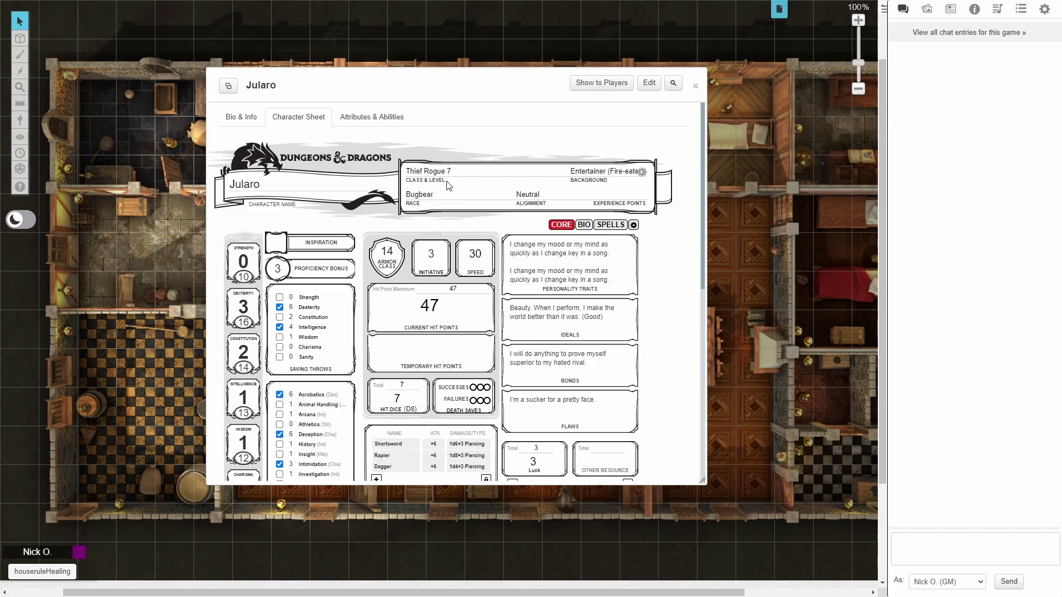
Set the Shortsword attack's crit damage to 6 and its crit range to 2, and close its settings
{"action": "scroll", "coordinate": [447, 185], "scroll_direction": "down", "scroll_amount": 2}
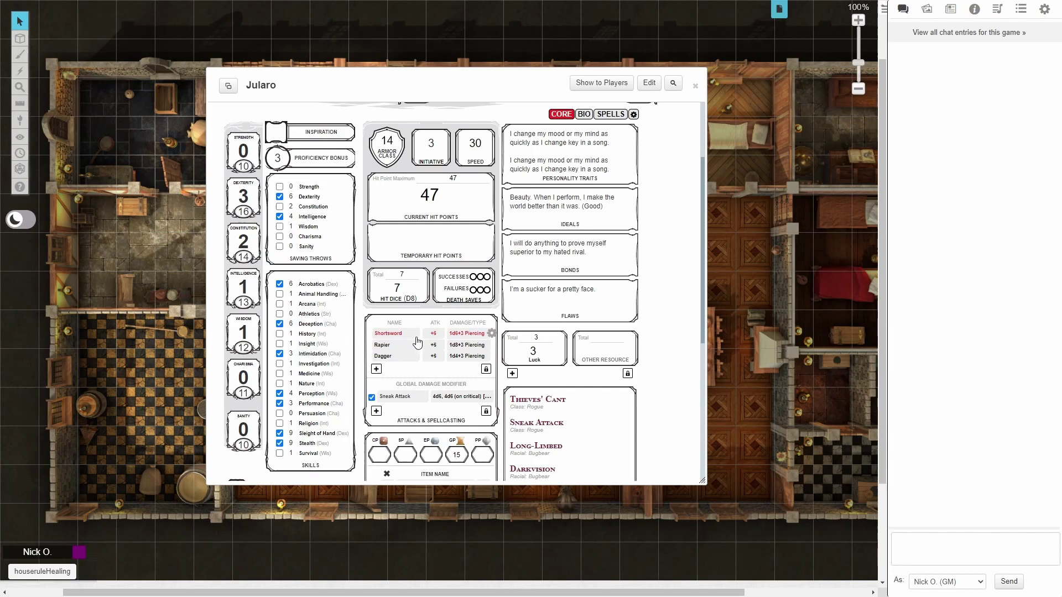
{"action": "left_click", "coordinate": [492, 334]}
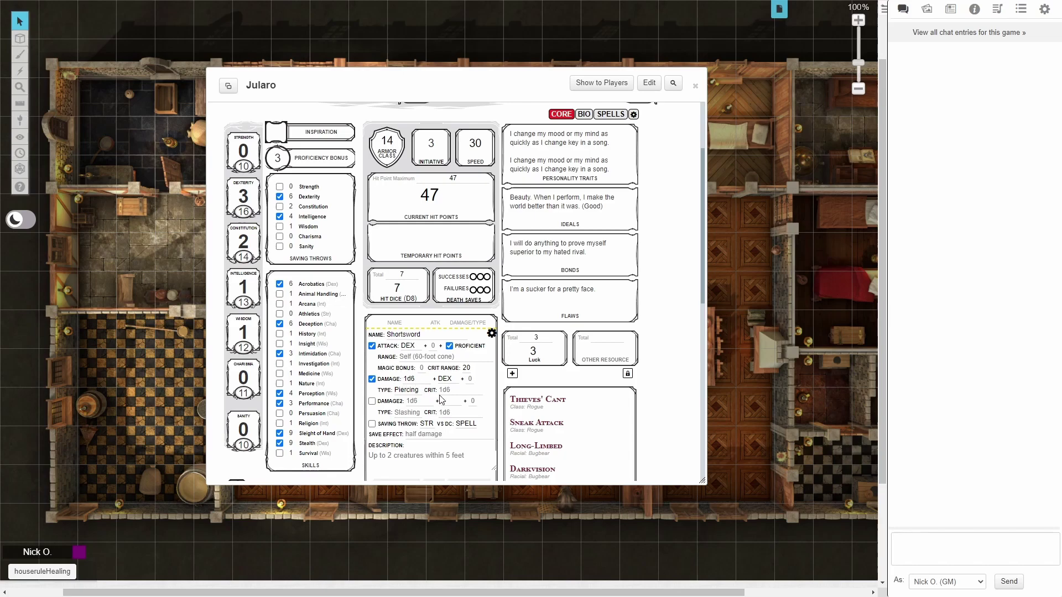
{"action": "left_click", "coordinate": [455, 391]}
{"action": "type", "text": "6"}
{"action": "left_click", "coordinate": [503, 379]}
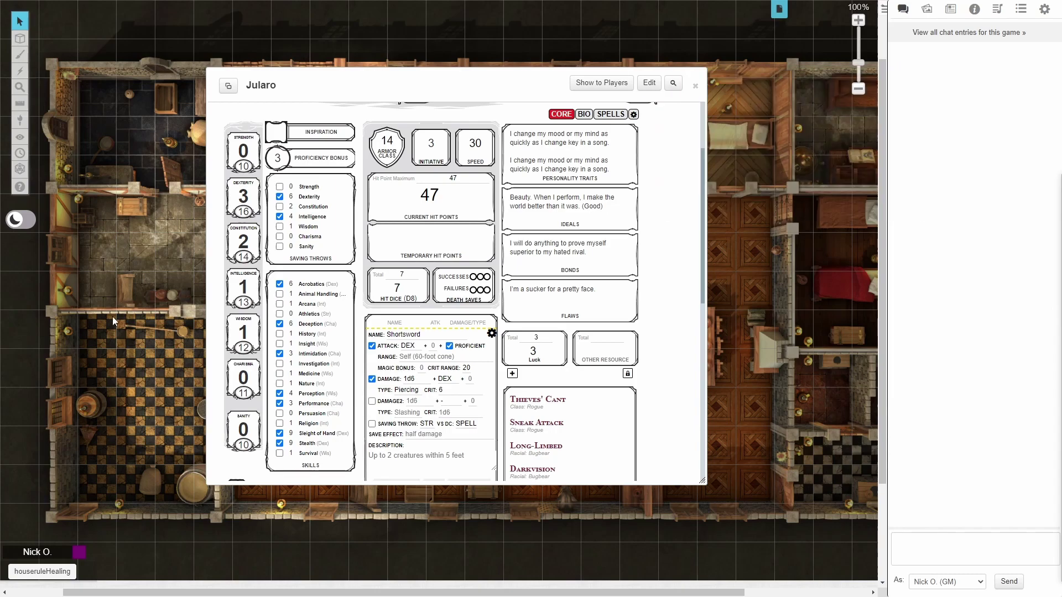
{"action": "double_click", "coordinate": [468, 368]}
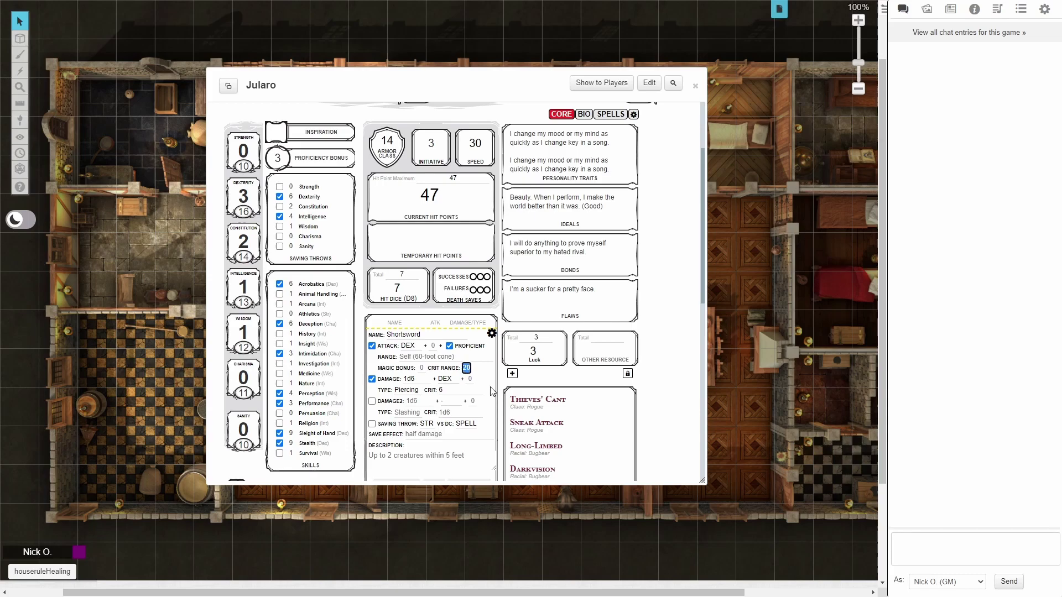
{"action": "type", "text": "2"}
{"action": "left_click", "coordinate": [491, 334]}
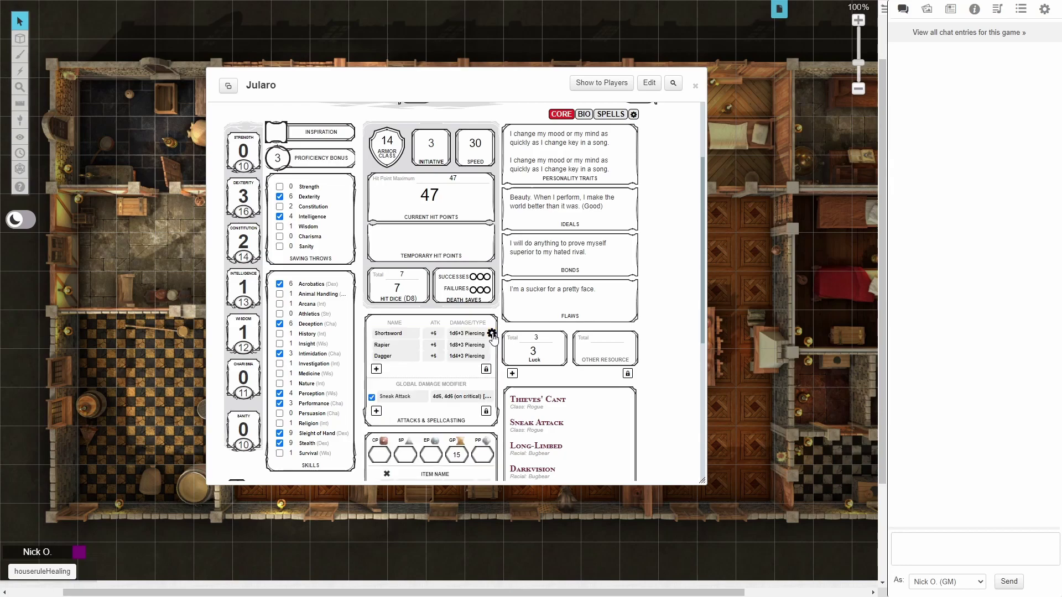
Roll a Shortsword attack, roll its critical damage from the chat, and inspect the sneak and piercing damage rolls
{"action": "left_click", "coordinate": [393, 334]}
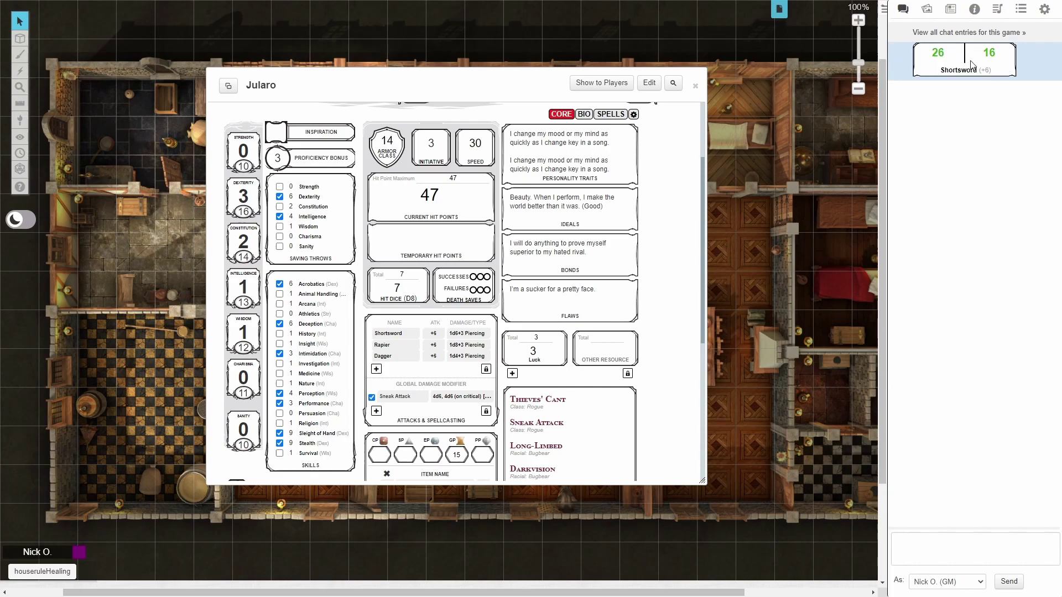
{"action": "mouse_move", "coordinate": [994, 55]}
{"action": "left_click", "coordinate": [960, 71]}
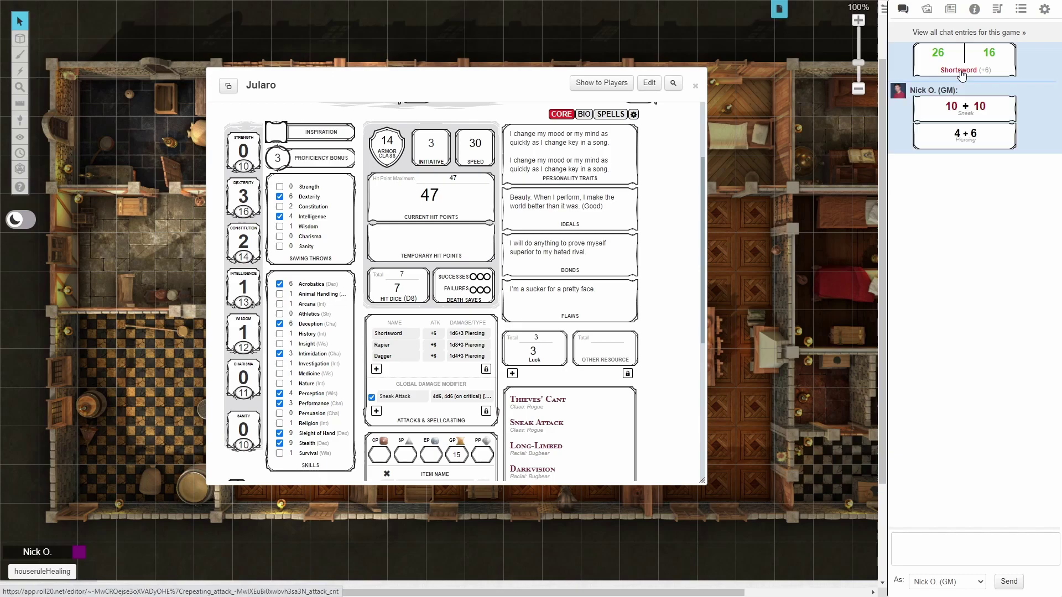
{"action": "mouse_move", "coordinate": [959, 138]}
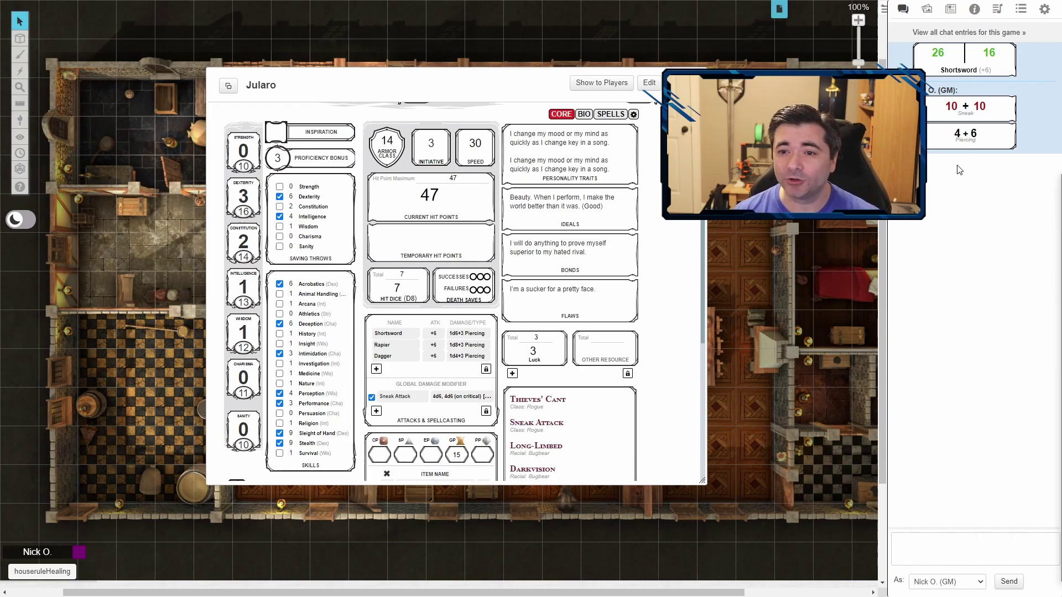
{"action": "mouse_move", "coordinate": [988, 111]}
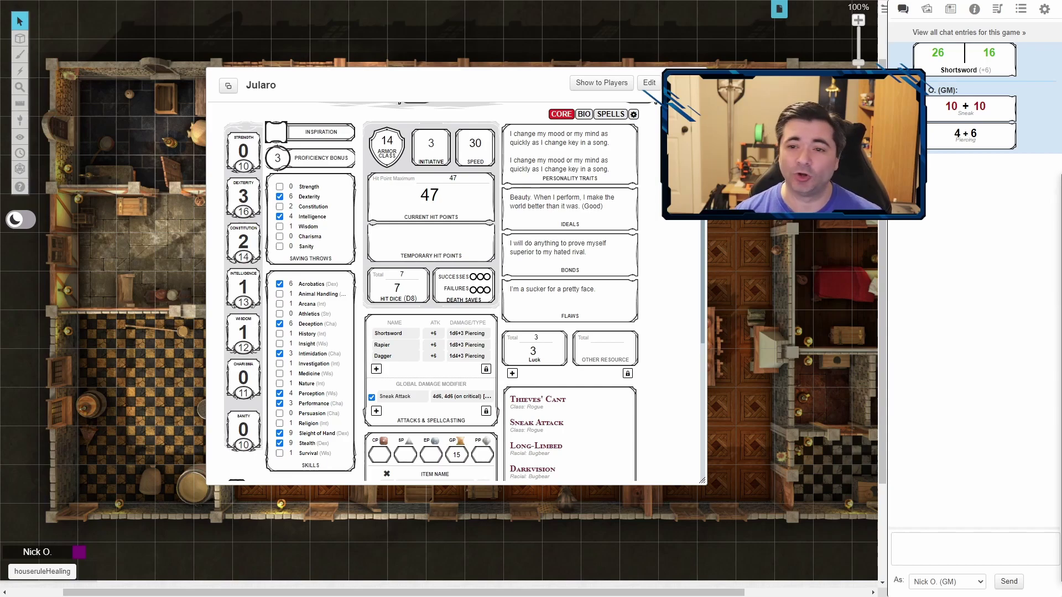
{"action": "mouse_move", "coordinate": [948, 109]}
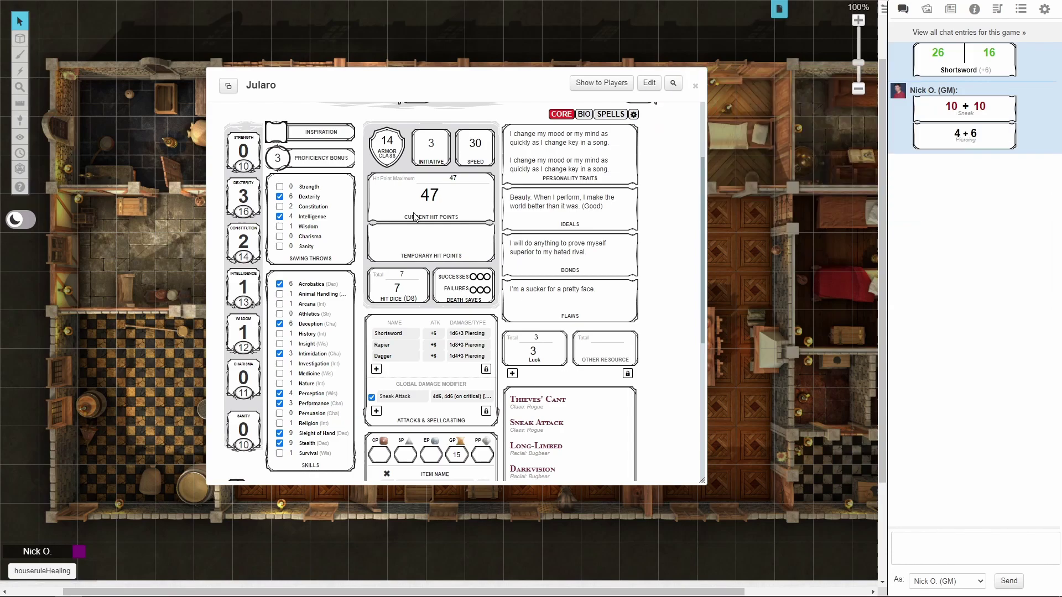
Open the Sneak Attack global damage modifier's settings at its critical damage value
{"action": "scroll", "coordinate": [426, 249], "scroll_direction": "down", "scroll_amount": 4}
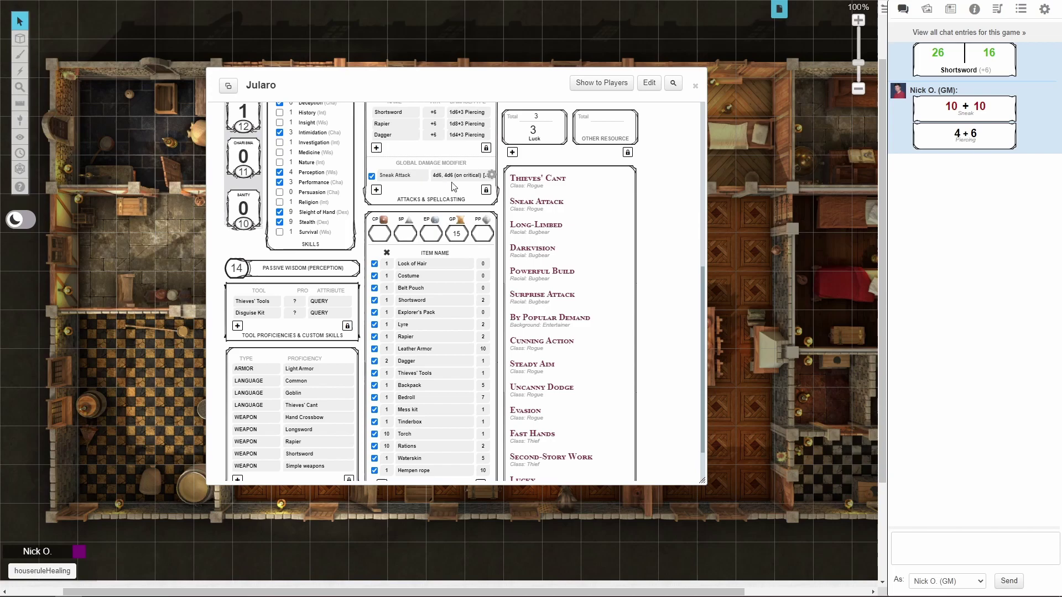
{"action": "left_click", "coordinate": [491, 175]}
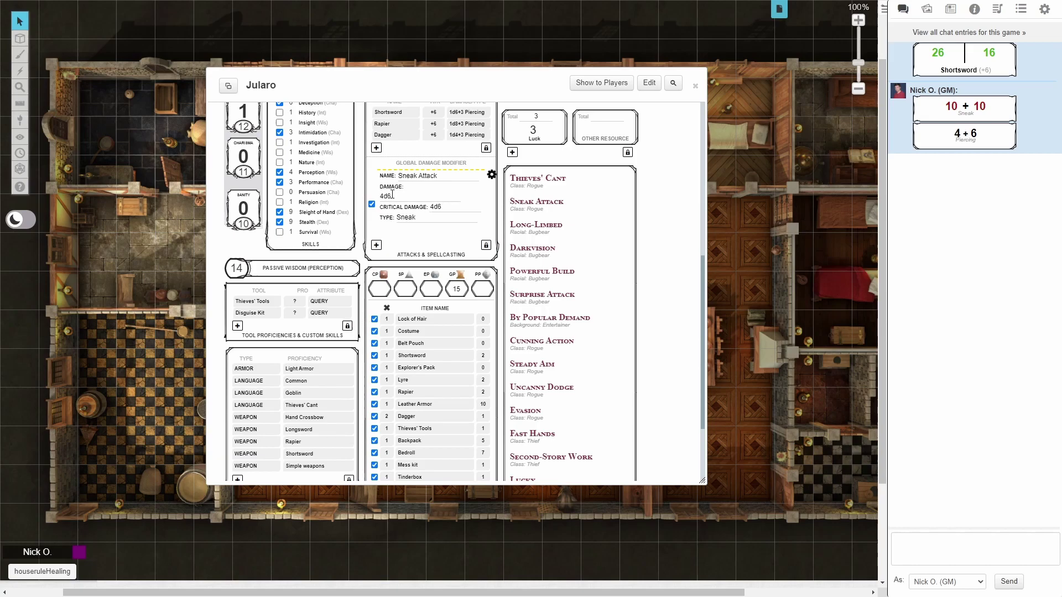
{"action": "left_click", "coordinate": [451, 207]}
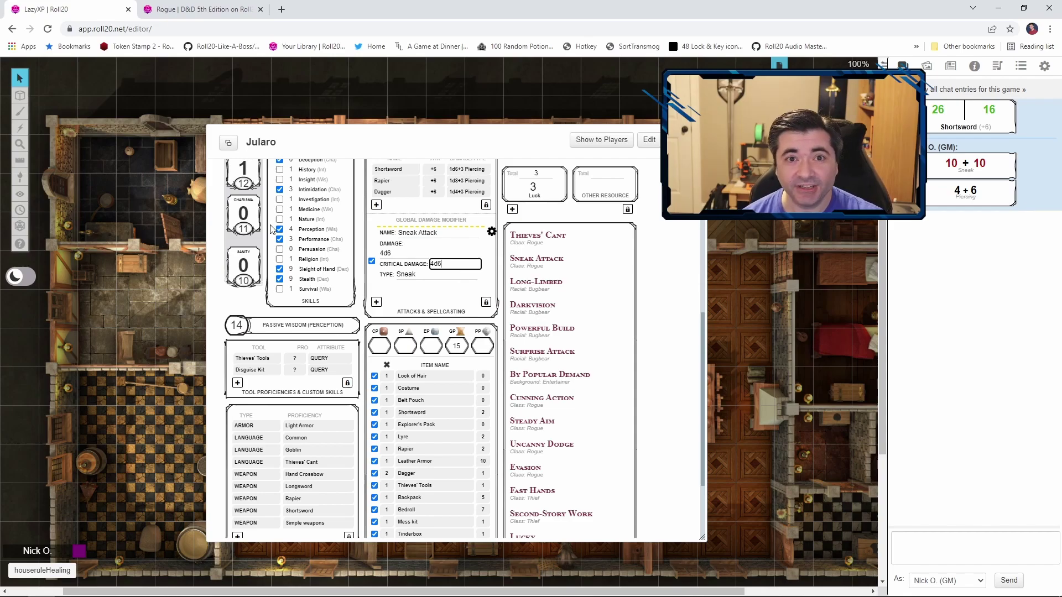
Check the sneak attack dice for the 3rd, 5th and 7th levels in the compendium's Rogue table
{"action": "key", "text": "ctrl+Tab"}
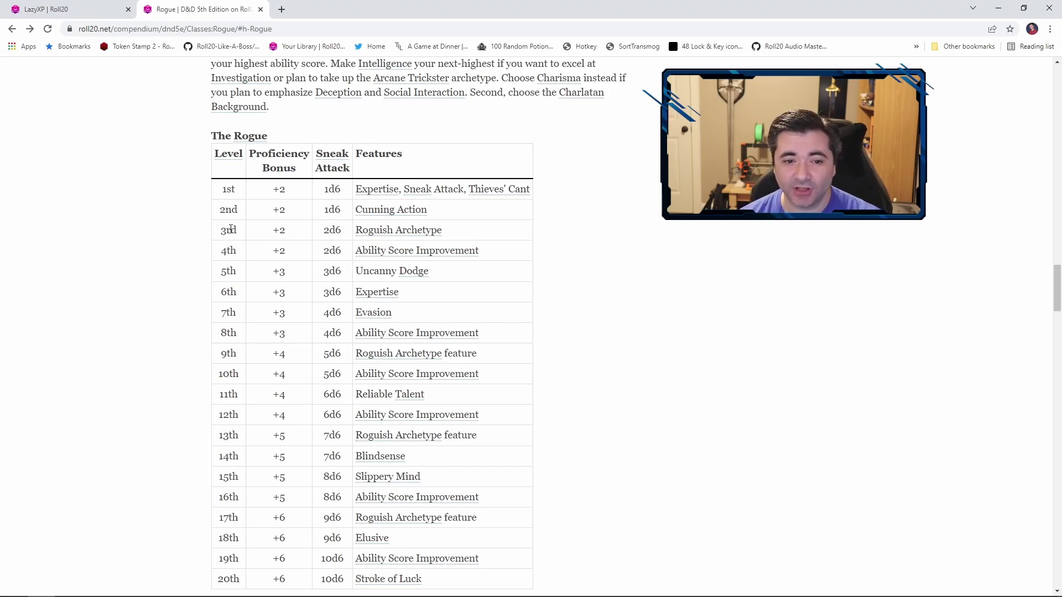
{"action": "double_click", "coordinate": [231, 229]}
{"action": "double_click", "coordinate": [339, 231]}
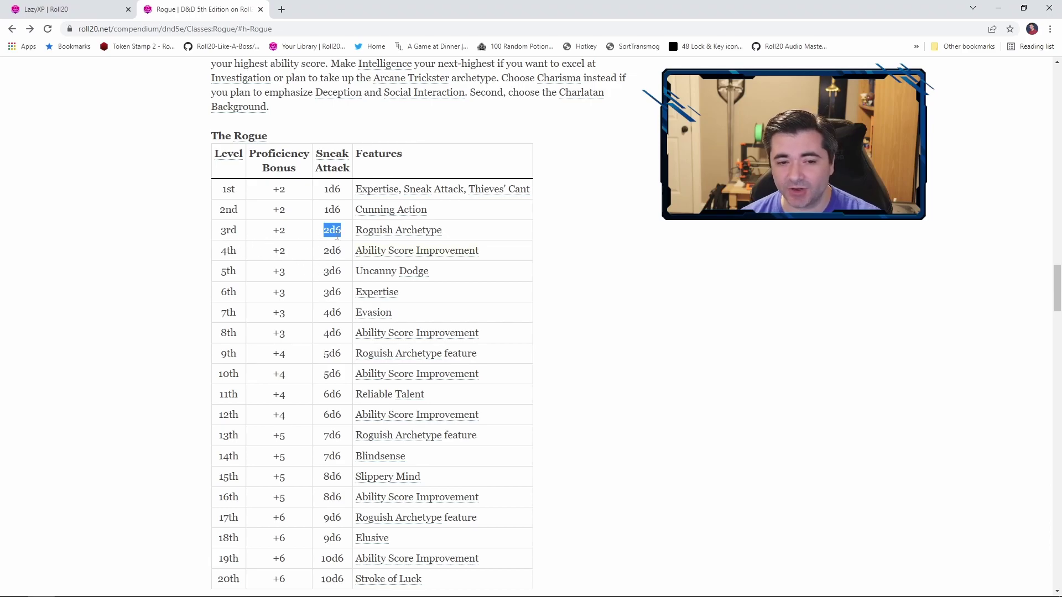
{"action": "left_click", "coordinate": [230, 276]}
{"action": "double_click", "coordinate": [229, 271]}
{"action": "double_click", "coordinate": [332, 271]}
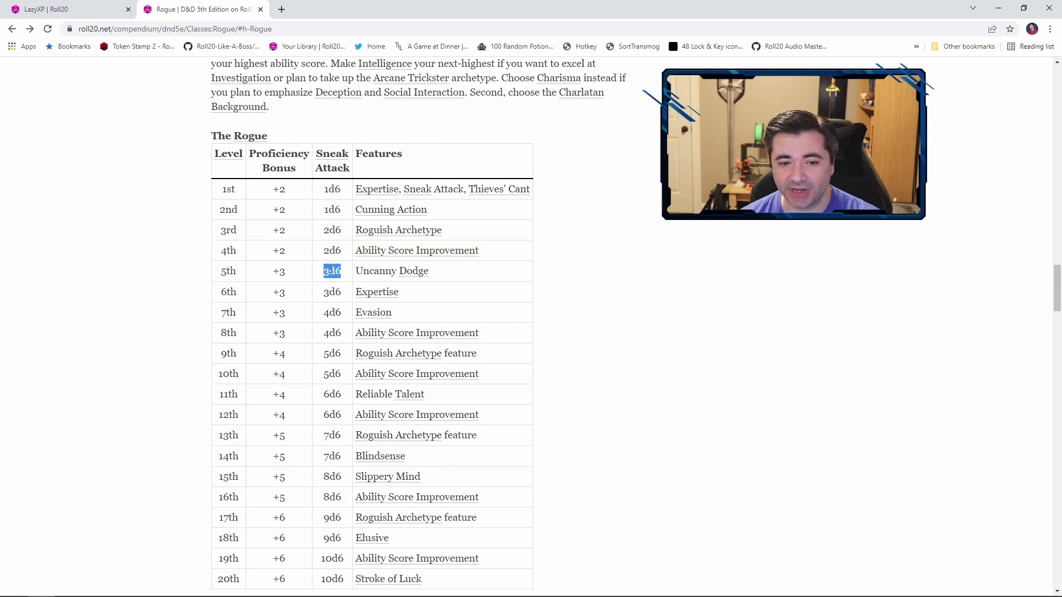
{"action": "double_click", "coordinate": [228, 312]}
{"action": "left_click", "coordinate": [327, 310]}
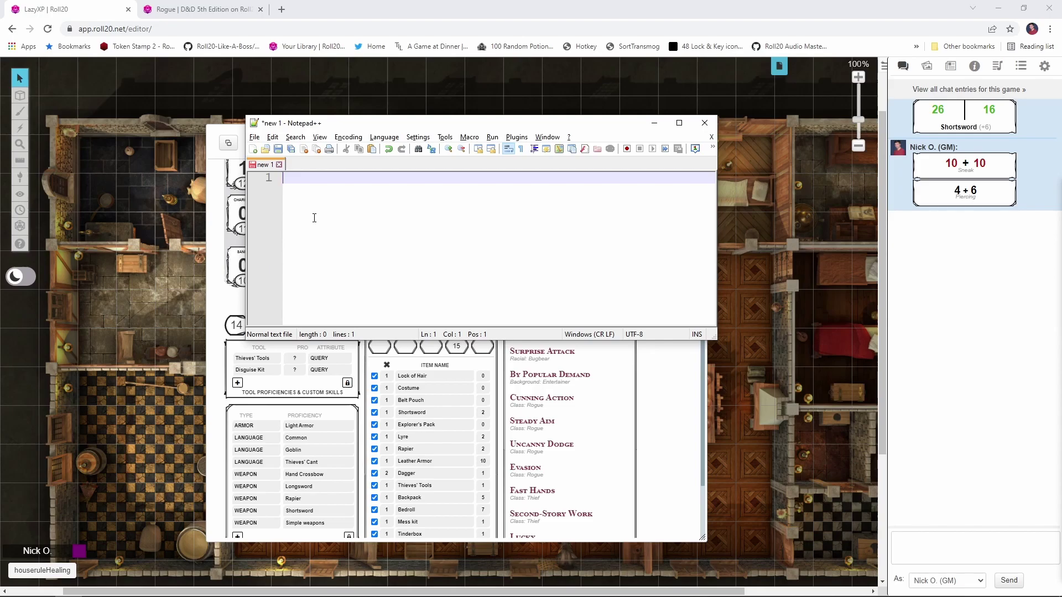
Write the half-level expression ((@{base_level}) / 2) in a blank Notepad++ document
{"action": "type", "text": "(@{base_level})"}
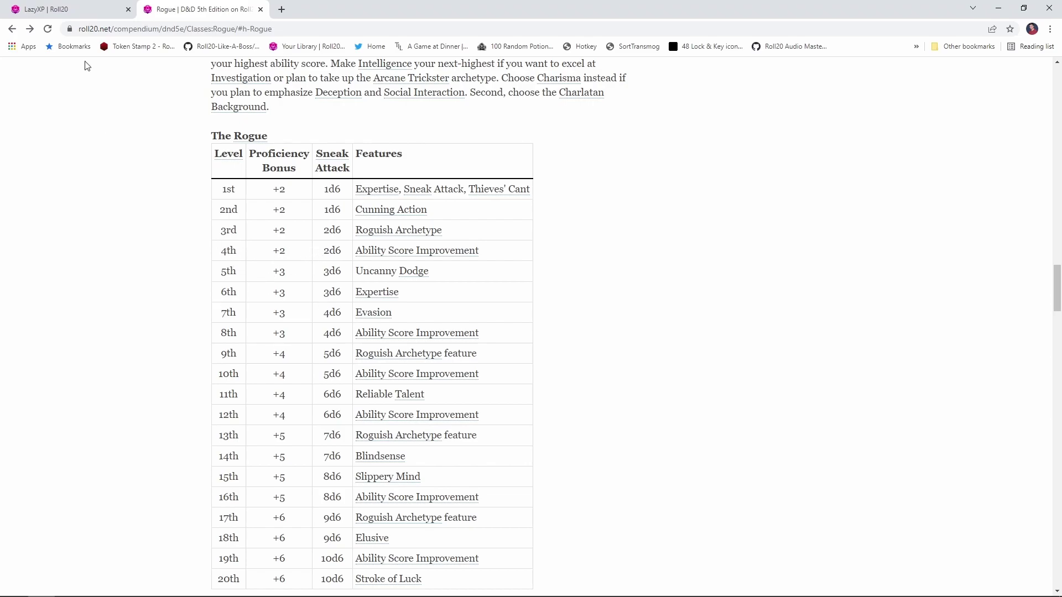
{"action": "left_click", "coordinate": [83, 16]}
{"action": "left_click", "coordinate": [402, 187]}
{"action": "type", "text": "/ "}
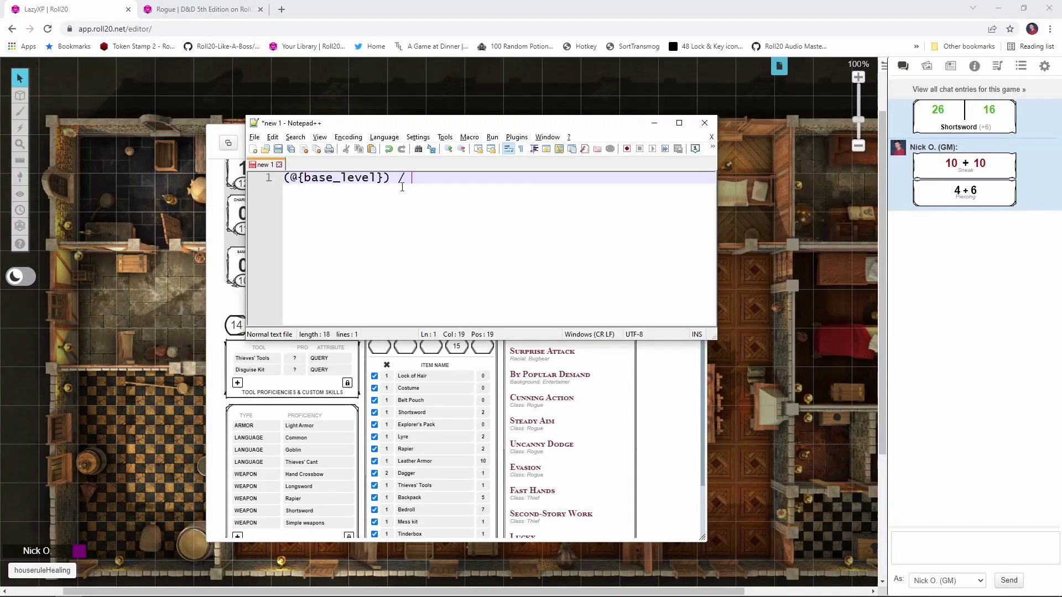
{"action": "type", "text": "2"}
{"action": "type", "text": ")"}
{"action": "left_click", "coordinate": [293, 183]}
{"action": "type", "text": "("}
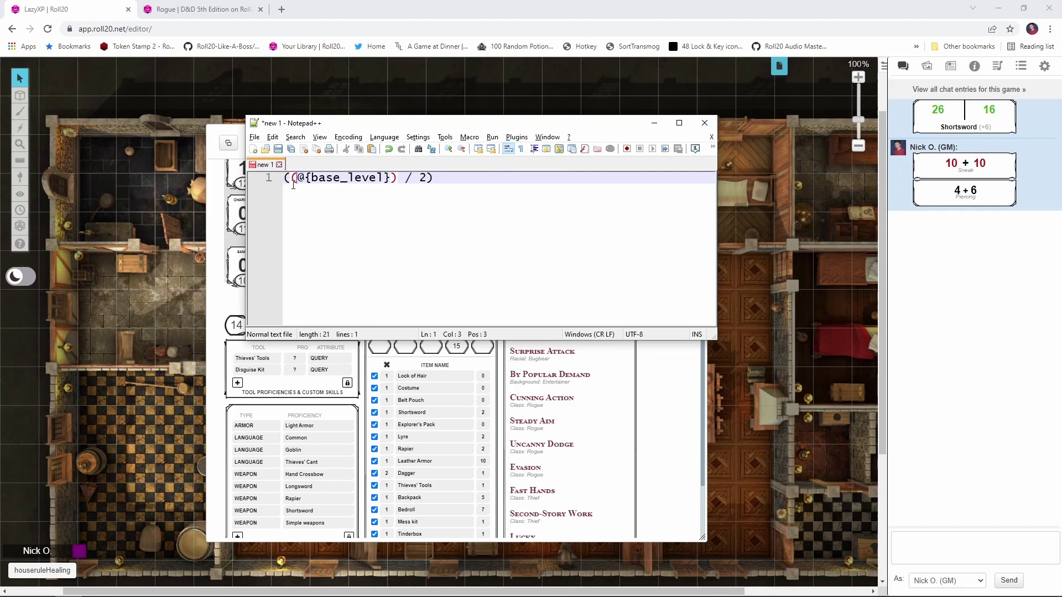
Round the expression up with ceil, subtract 1 and enclose it in inline roll brackets: [[ ceil((@{base_level}) / 2)-1 ]]
{"action": "key", "text": "Home"}
{"action": "type", "text": "ceil"}
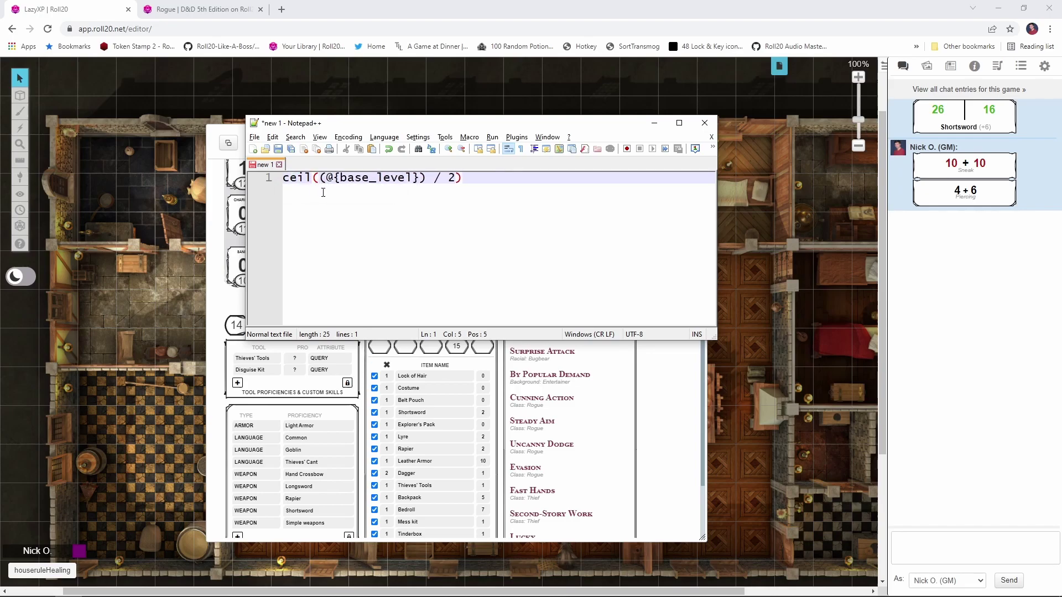
{"action": "key", "text": "End"}
{"action": "left_click", "coordinate": [199, 9]}
{"action": "type", "text": "-1"}
{"action": "type", "text": "]]"}
{"action": "left_click", "coordinate": [478, 187]}
{"action": "left_click", "coordinate": [286, 177]}
{"action": "type", "text": "[["}
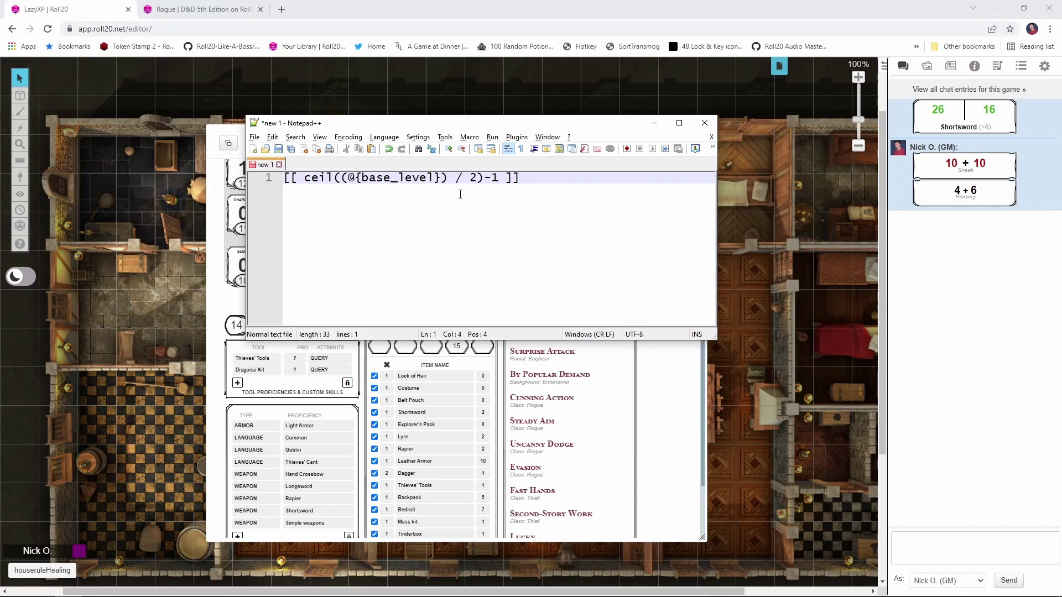
Append d6 + 6 after the closing brackets of the formula
{"action": "left_click", "coordinate": [368, 178]}
{"action": "left_click", "coordinate": [536, 179]}
{"action": "left_click", "coordinate": [303, 178]}
{"action": "key", "text": "End"}
{"action": "key", "text": "Left"}
{"action": "key", "text": "Left"}
{"action": "key", "text": "Left"}
{"action": "key", "text": "Right"}
{"action": "left_click", "coordinate": [542, 182]}
{"action": "type", "text": "d6"}
{"action": "type", "text": "+ 6"}
Replace Sneak Attack's critical damage with the copied formula [[ ceil((@{base_level}) / 2)-1 ]]d6 + 6 and close the modifier's settings
{"action": "left_click_drag", "start_coordinate": [586, 186], "coordinate": [272, 163]}
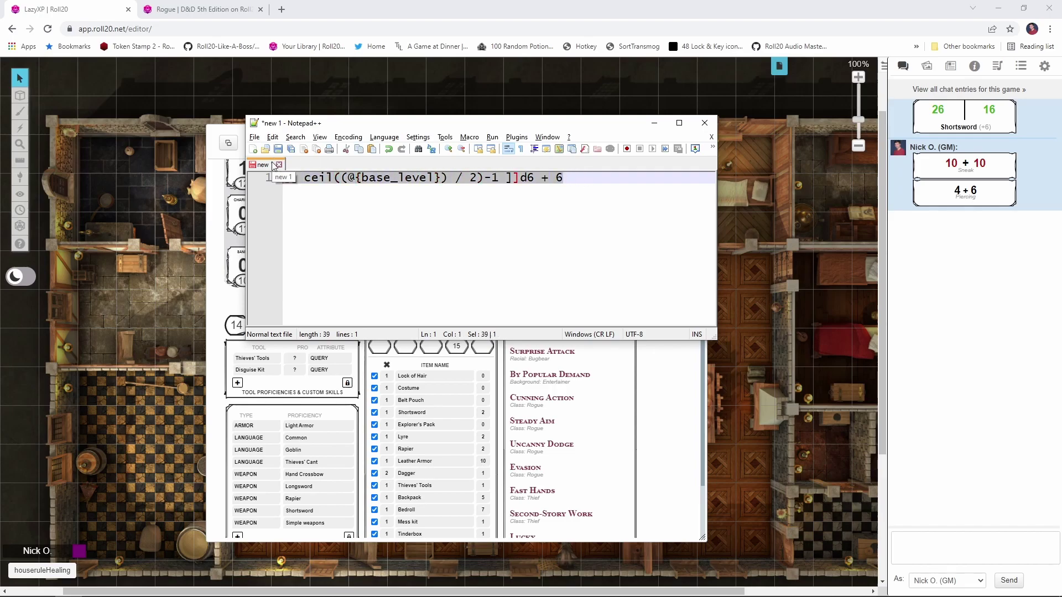
{"action": "left_click", "coordinate": [227, 165]}
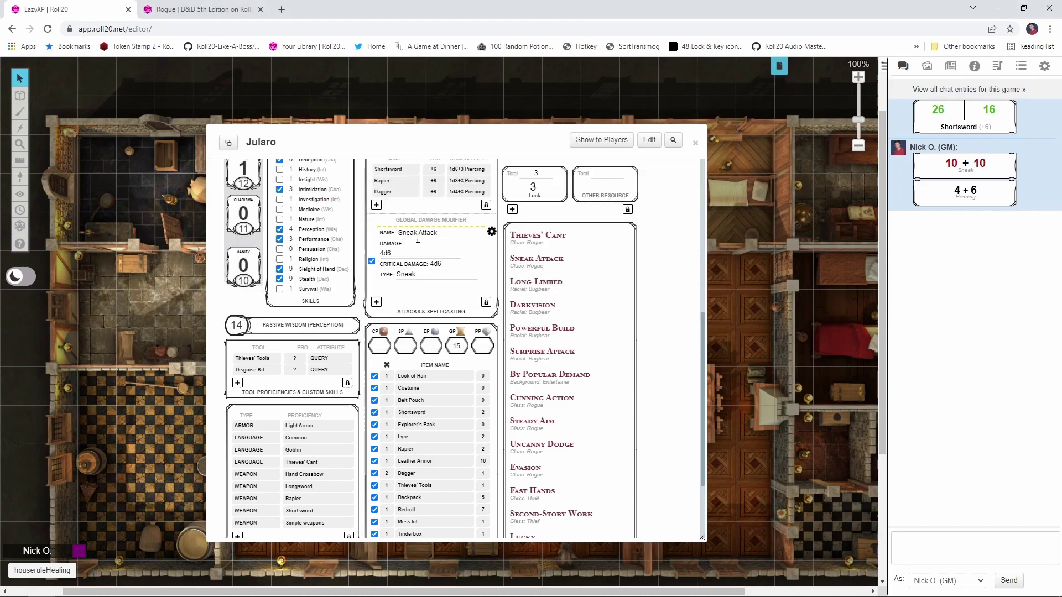
{"action": "double_click", "coordinate": [449, 264]}
{"action": "key", "text": "ctrl+v"}
{"action": "left_click", "coordinate": [492, 232]}
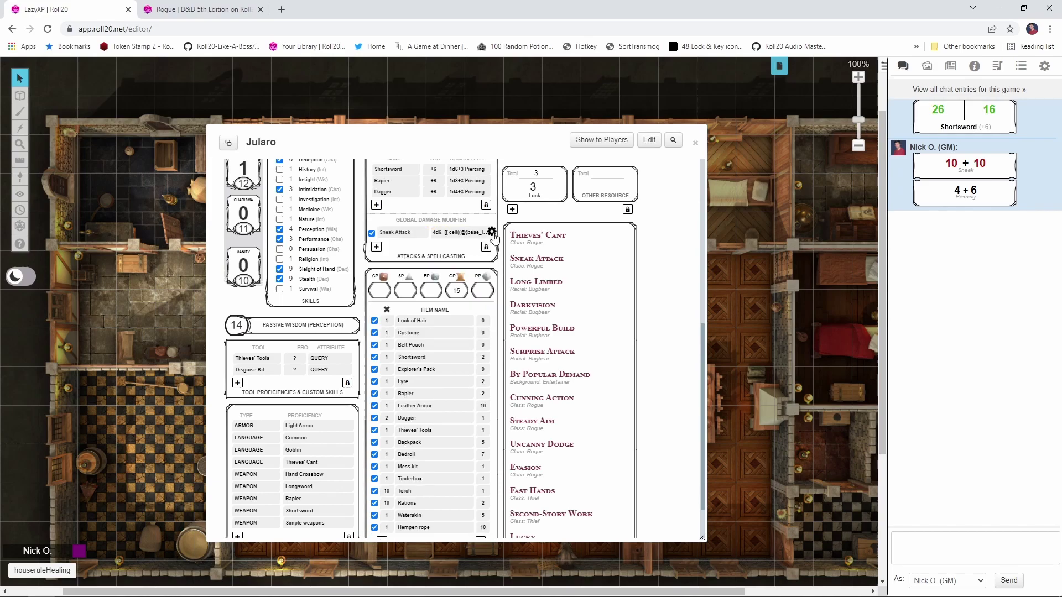
Test the formula by rolling another Shortsword attack with its critical damage, and inspect the damage roll details
{"action": "scroll", "coordinate": [451, 235], "scroll_direction": "up", "scroll_amount": 2}
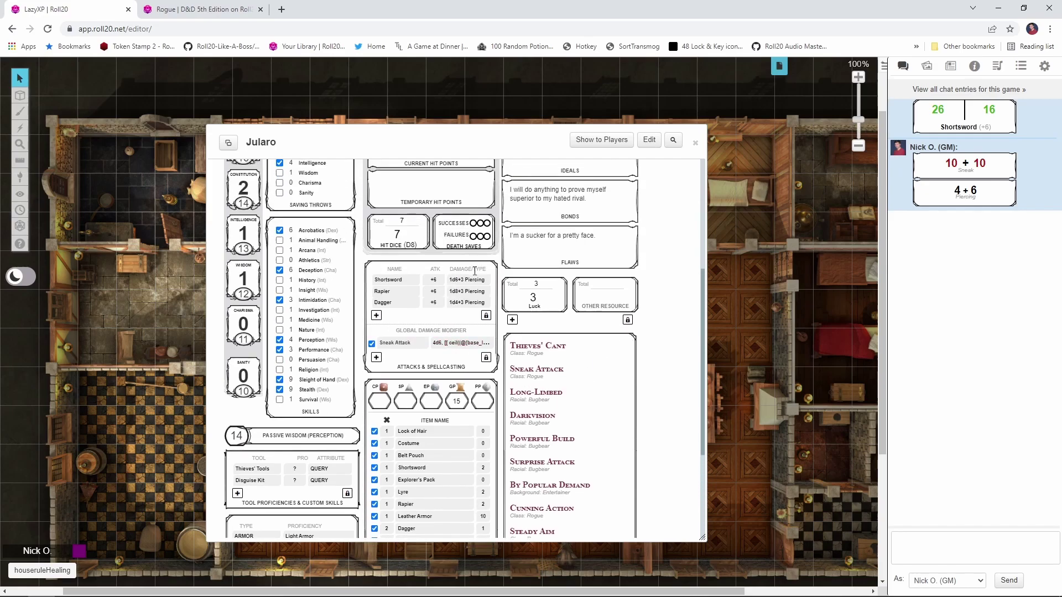
{"action": "left_click", "coordinate": [393, 283]}
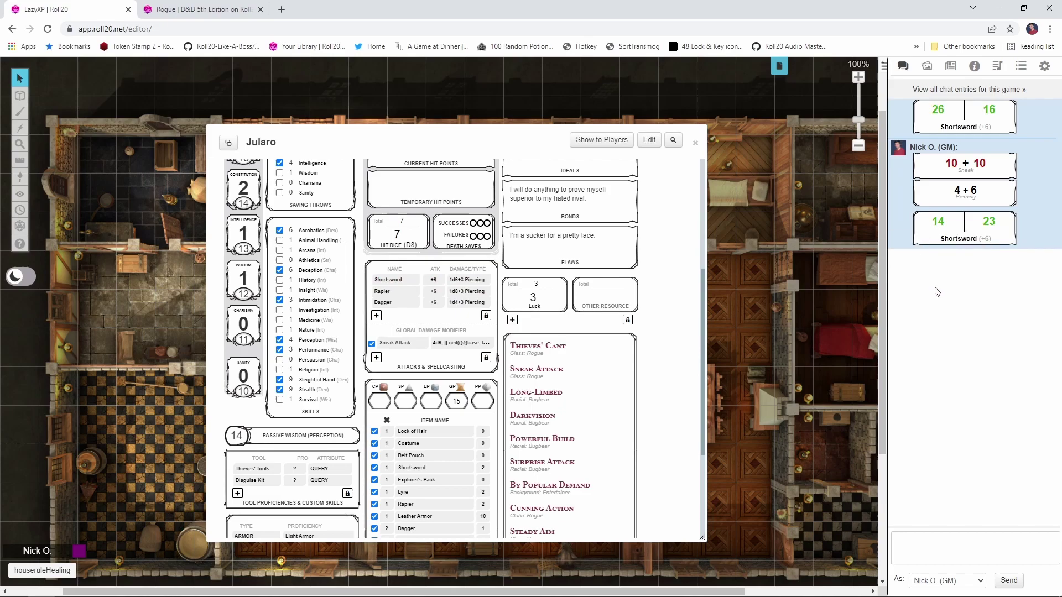
{"action": "left_click", "coordinate": [962, 239]}
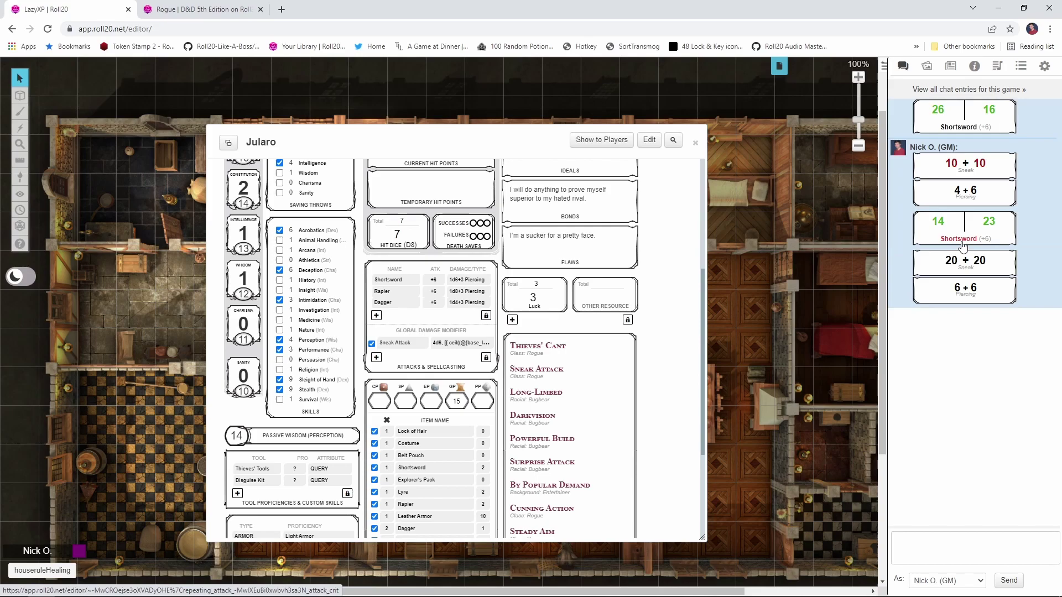
{"action": "mouse_move", "coordinate": [960, 296]}
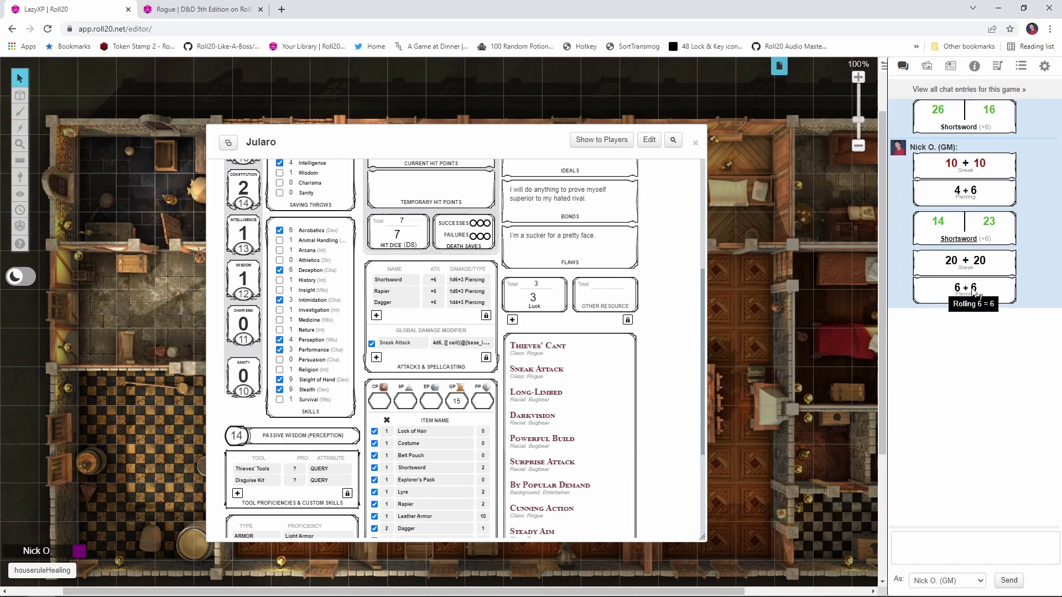
{"action": "mouse_move", "coordinate": [979, 267]}
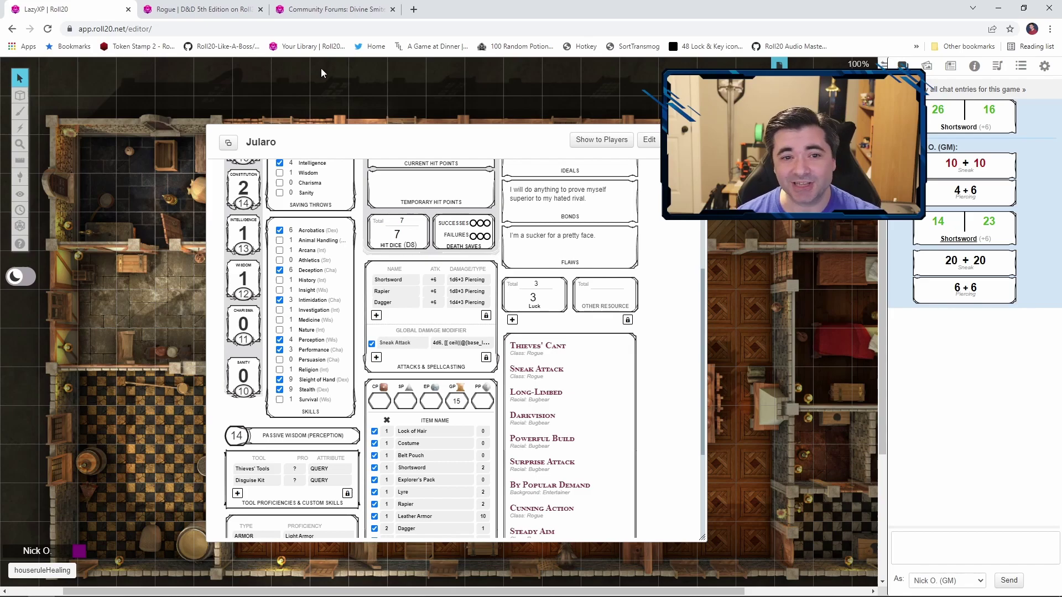
Copy the second macro, the one with maximum critical damage, from the Divine Smite Macros forum post
{"action": "left_click", "coordinate": [325, 12]}
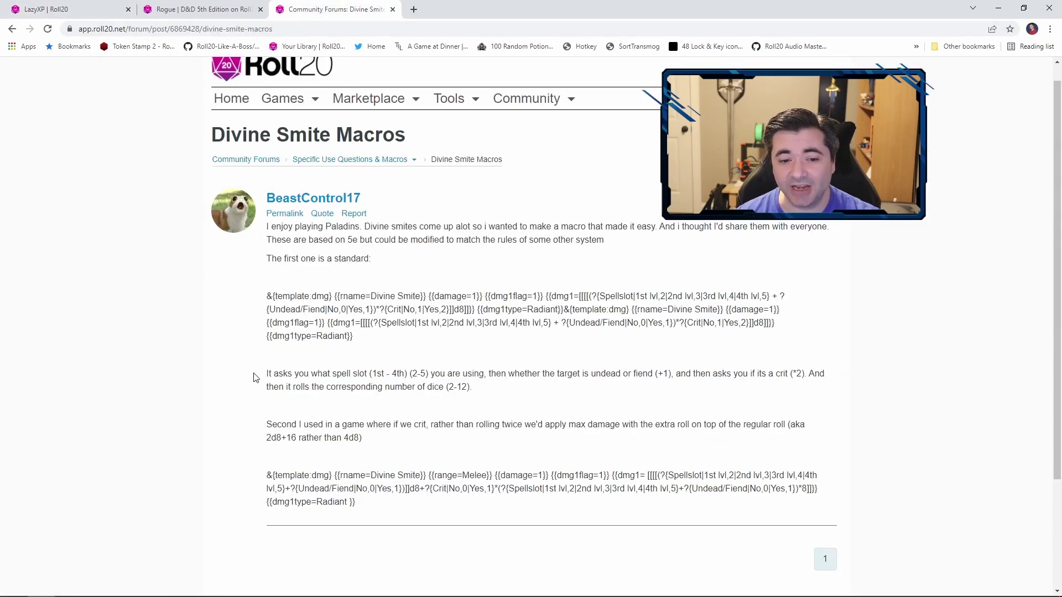
{"action": "left_click_drag", "start_coordinate": [266, 476], "coordinate": [387, 502]}
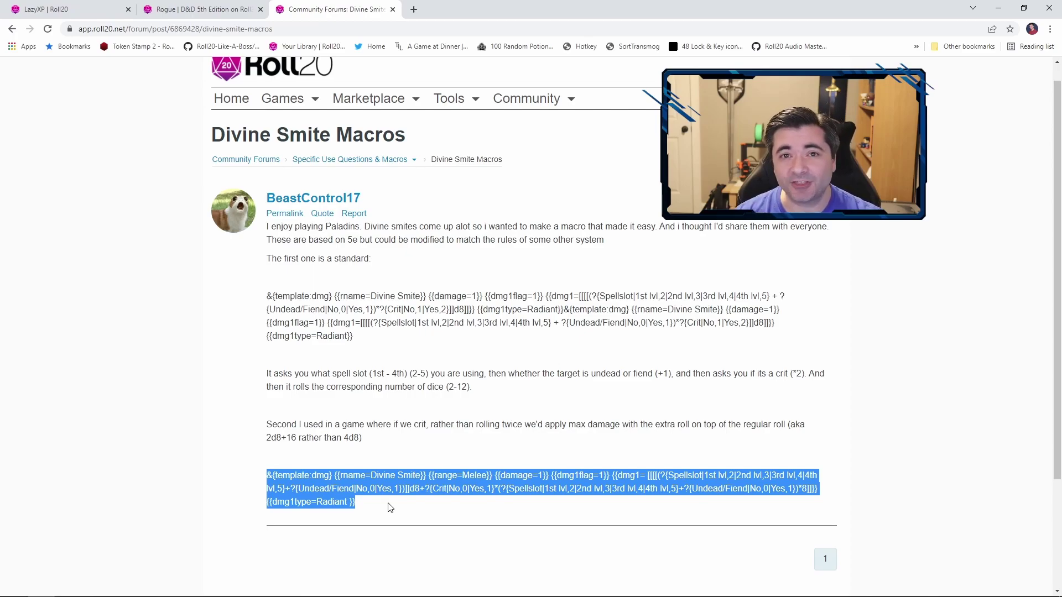
{"action": "right_click", "coordinate": [419, 484]}
{"action": "left_click", "coordinate": [437, 493]}
Paste the copied Divine Smite macro into the game's chat and send it
{"action": "left_click", "coordinate": [86, 6]}
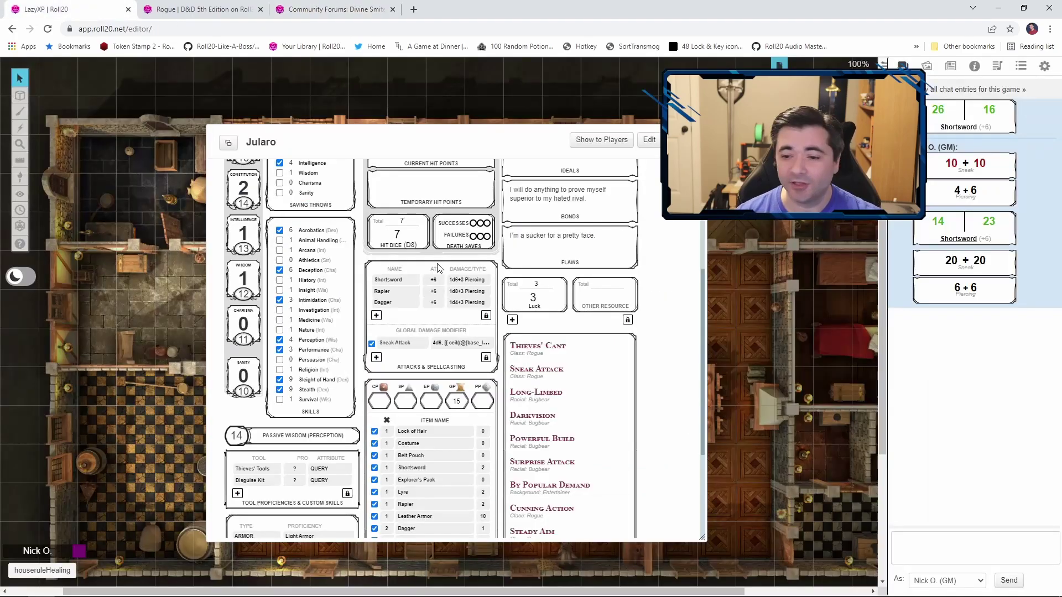
{"action": "left_click", "coordinate": [952, 538]}
{"action": "key", "text": "ctrl+v"}
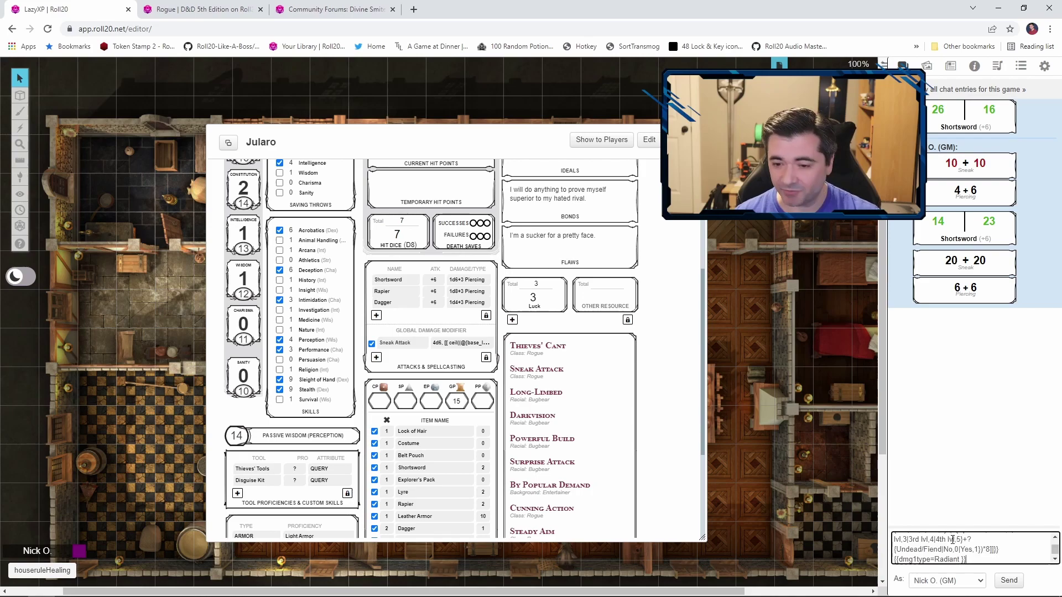
{"action": "key", "text": "Return"}
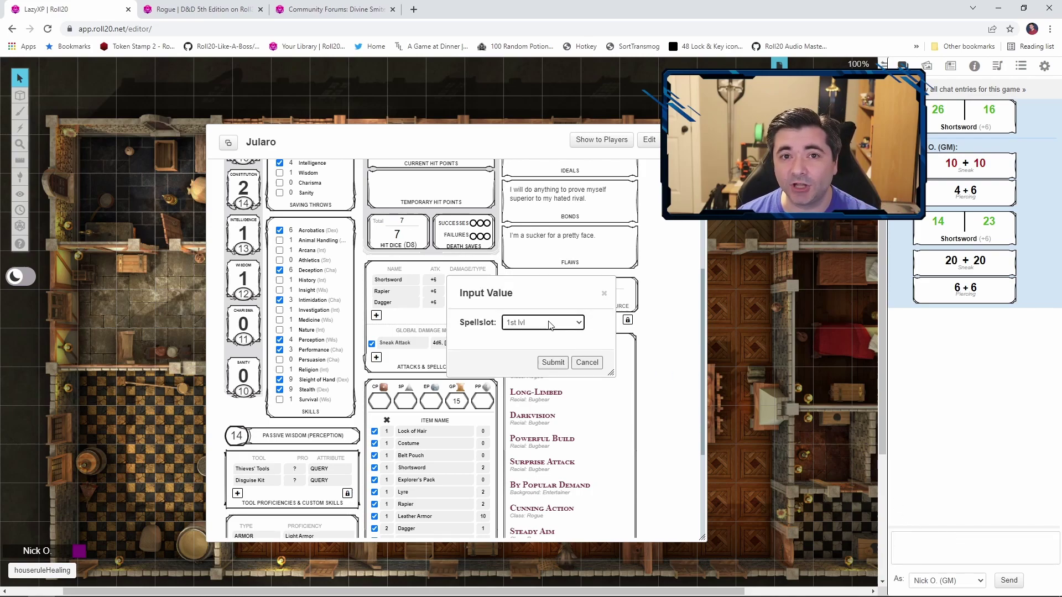
Roll Divine Smite with a 1st lvl spell slot, Undead/Fiend set to Yes and Crit set to Yes, and inspect the damage roll's details
{"action": "left_click", "coordinate": [551, 363]}
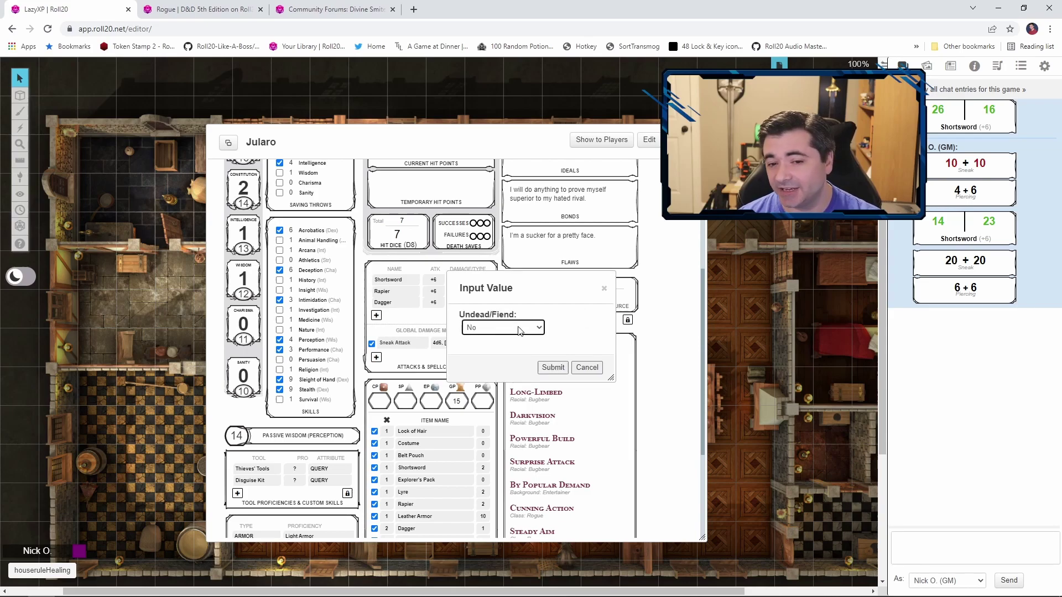
{"action": "left_click", "coordinate": [520, 328]}
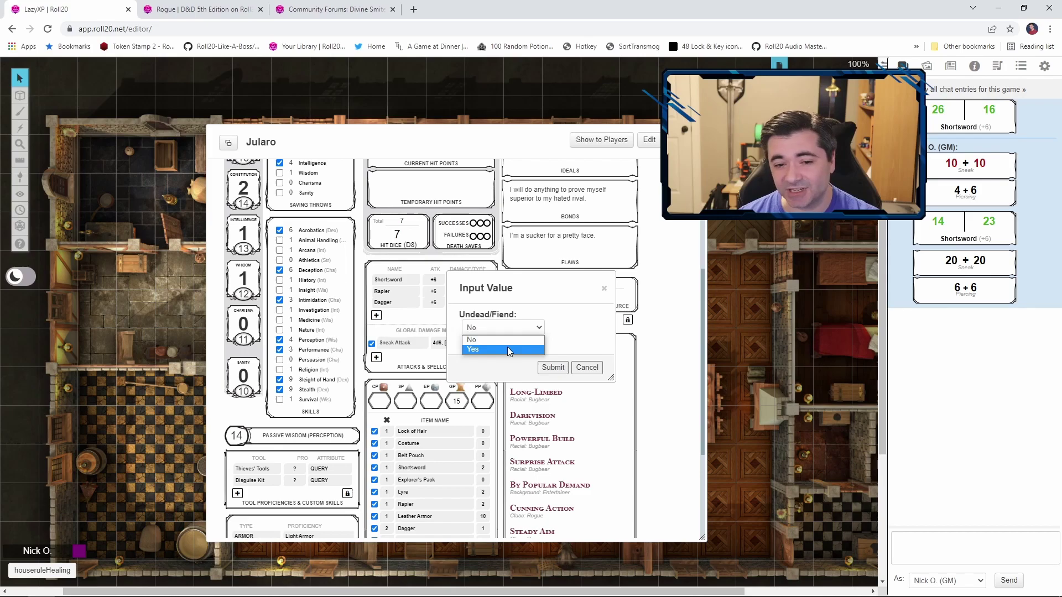
{"action": "left_click", "coordinate": [506, 348]}
{"action": "left_click", "coordinate": [554, 368]}
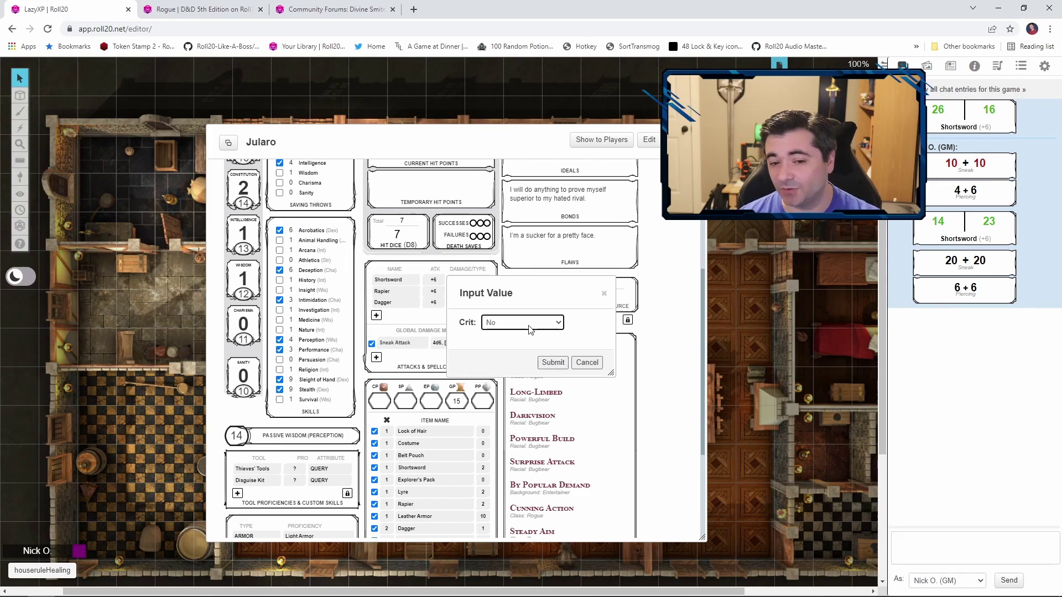
{"action": "left_click", "coordinate": [528, 327]}
{"action": "left_click", "coordinate": [524, 343]}
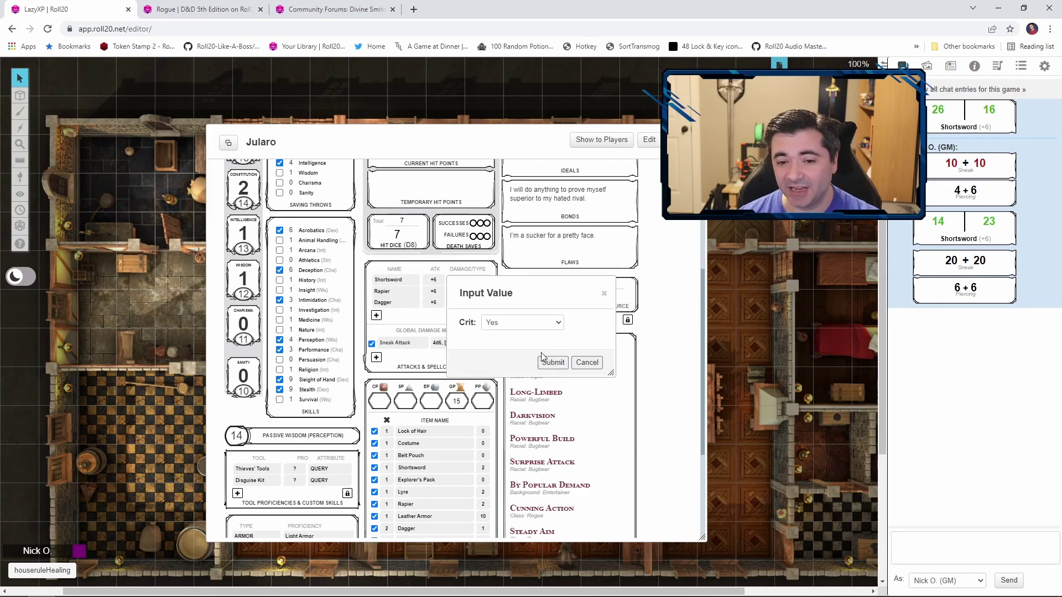
{"action": "left_click", "coordinate": [553, 362]}
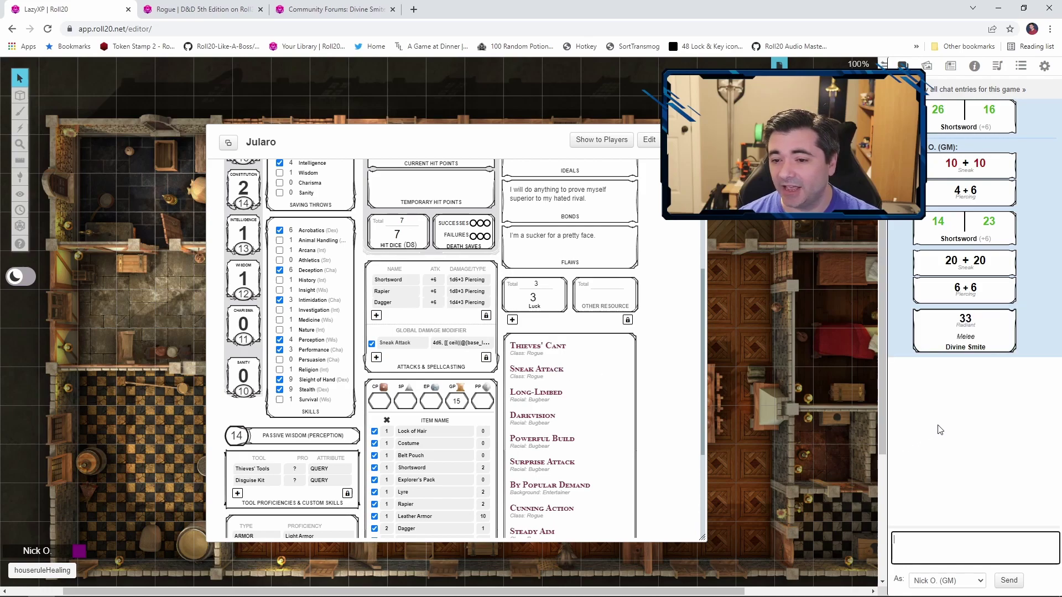
{"action": "mouse_move", "coordinate": [968, 321]}
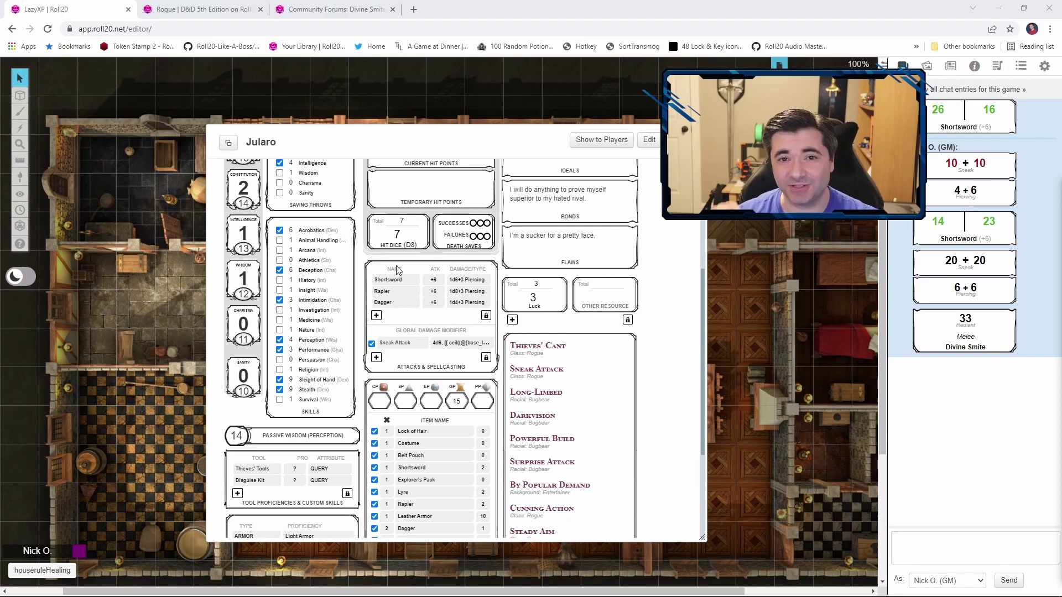
Open the Shortsword attack's settings, select its critical range value, and close the settings
{"action": "left_click", "coordinate": [491, 280]}
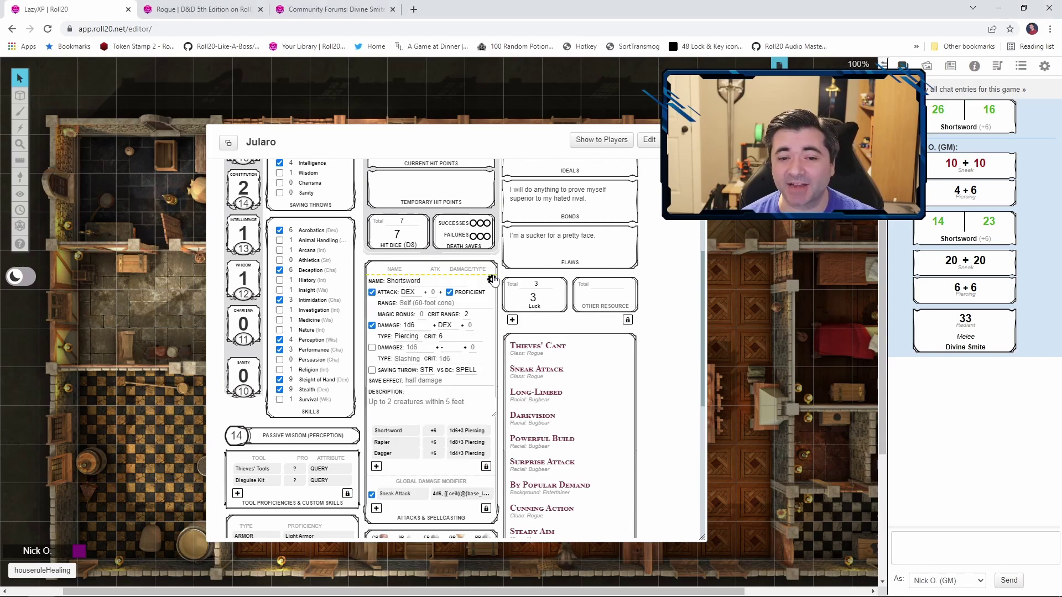
{"action": "left_click", "coordinate": [468, 314]}
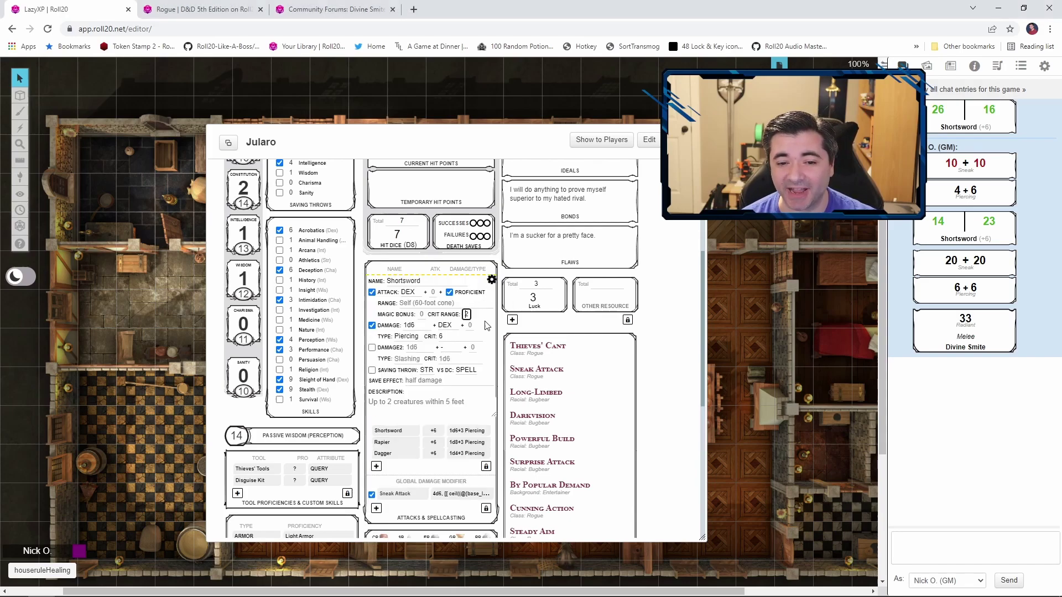
{"action": "left_click", "coordinate": [491, 279]}
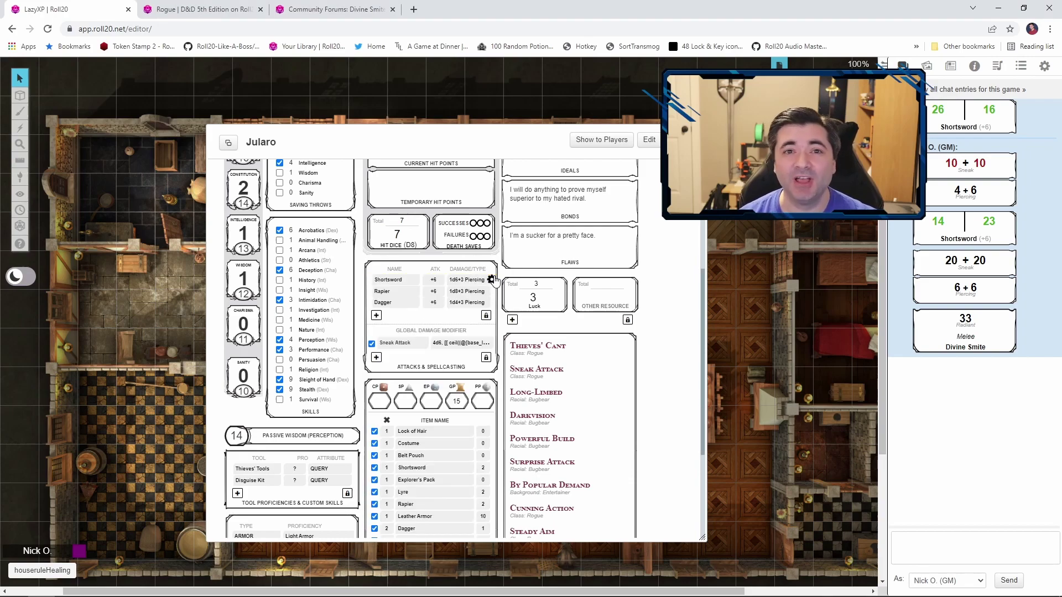